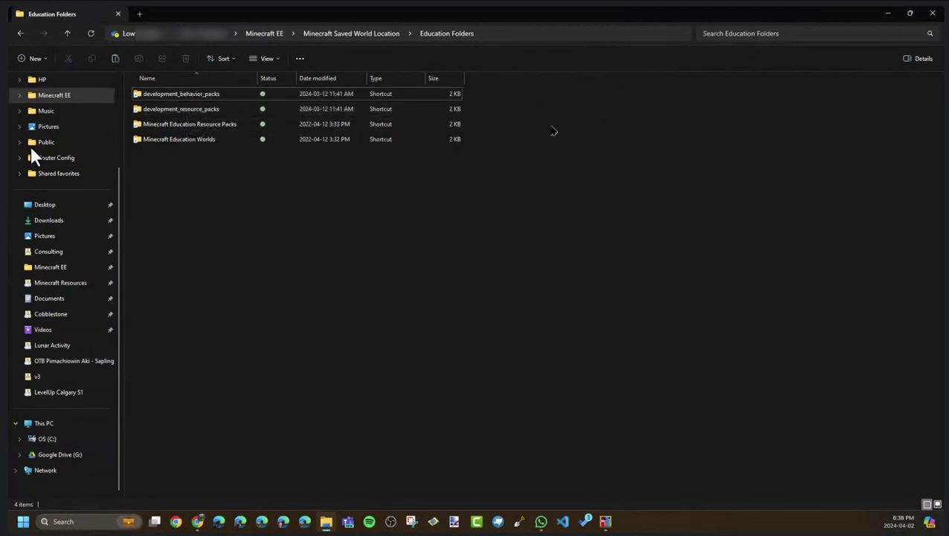
Copy the schooldeskR folder from development_resource_packs and paste it onto the Desktop.
{"action": "double_click", "coordinate": [201, 111]}
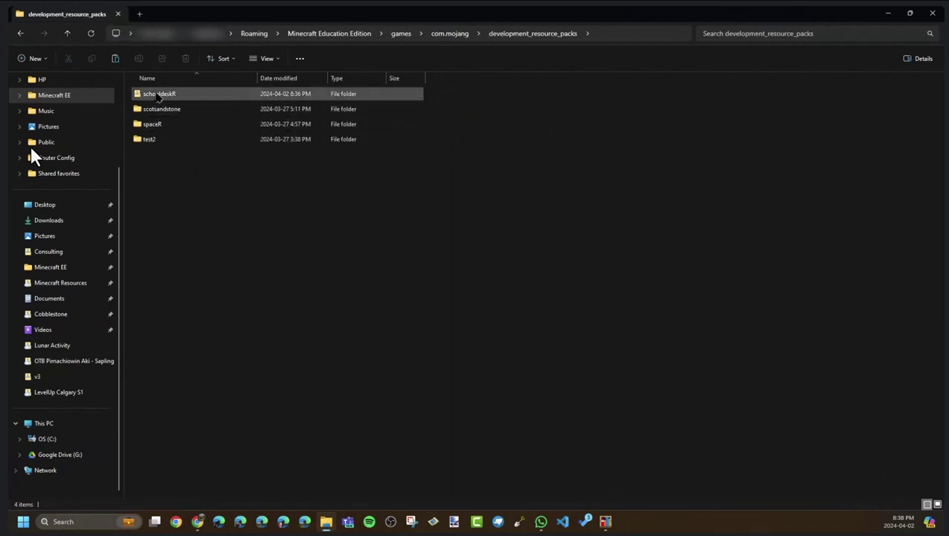
{"action": "left_click", "coordinate": [157, 97]}
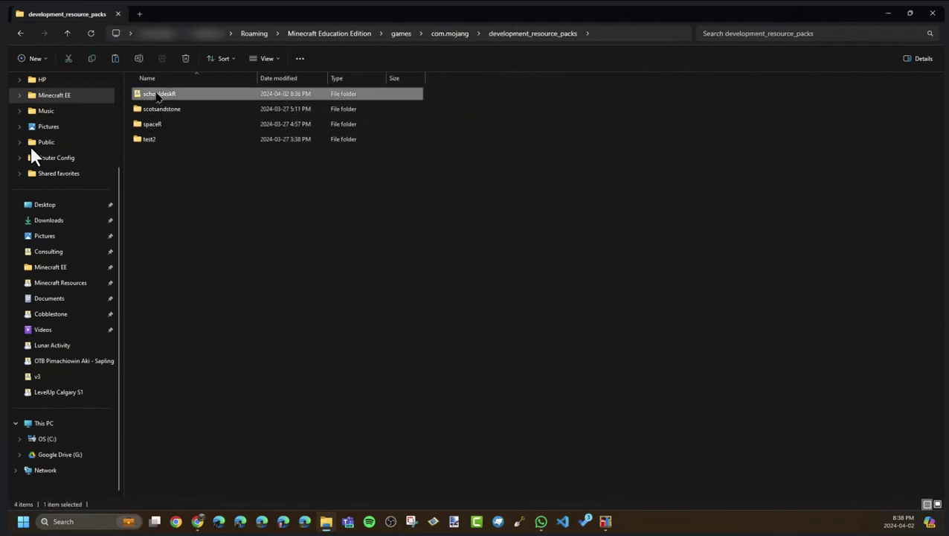
{"action": "right_click", "coordinate": [157, 96]}
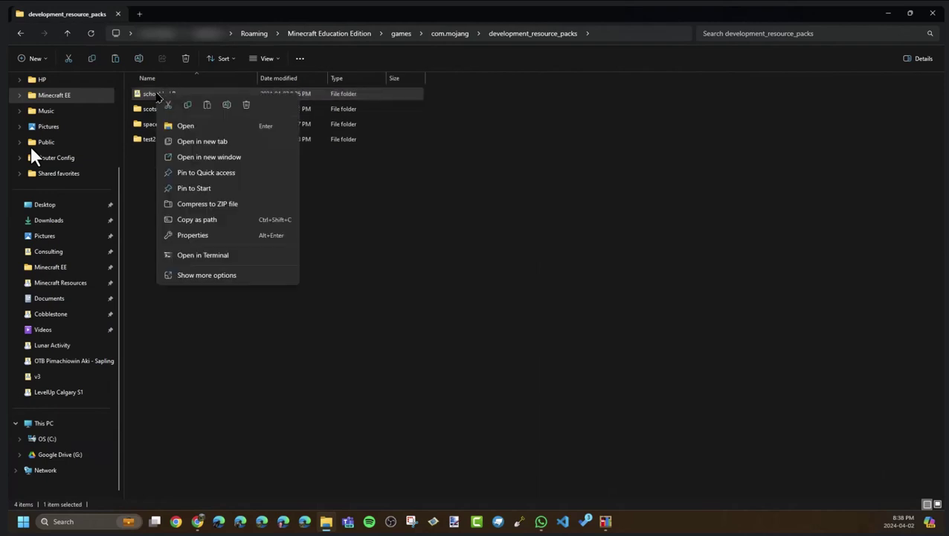
{"action": "left_click", "coordinate": [188, 105]}
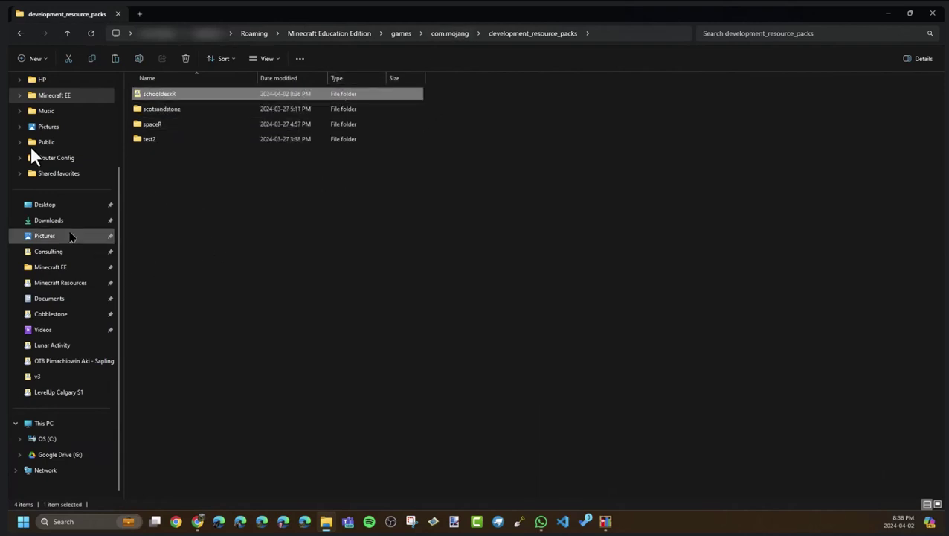
{"action": "left_click", "coordinate": [53, 204]}
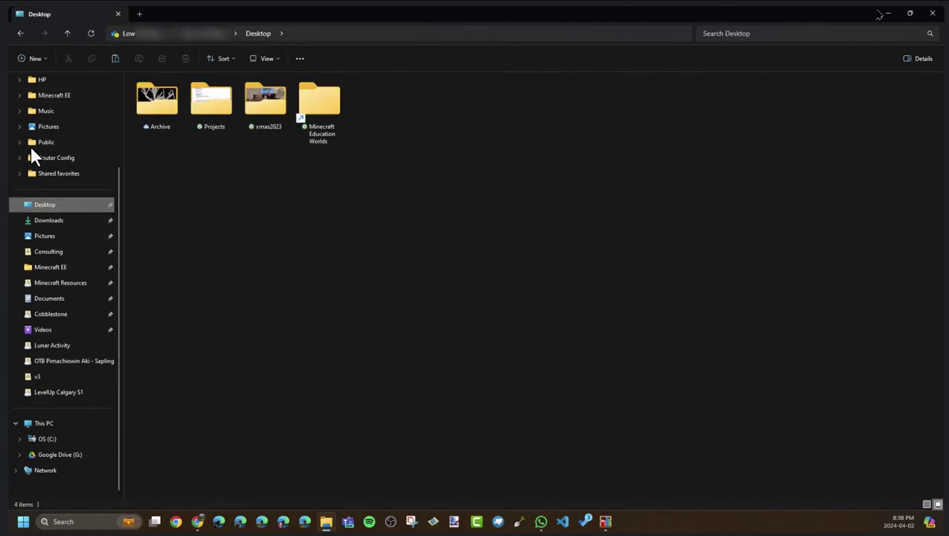
{"action": "left_click", "coordinate": [886, 13]}
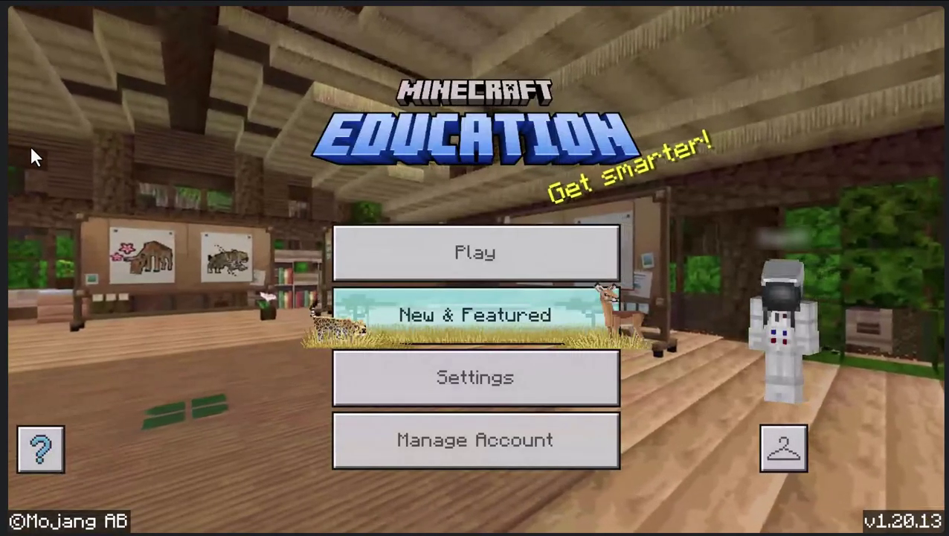
{"action": "key", "text": "alt+Tab"}
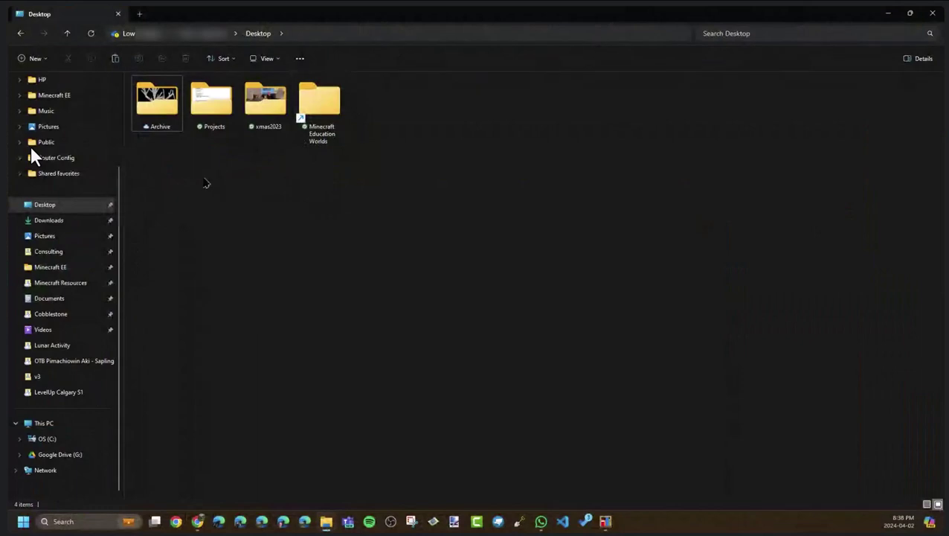
{"action": "right_click", "coordinate": [203, 177]}
{"action": "key", "text": "ctrl+v"}
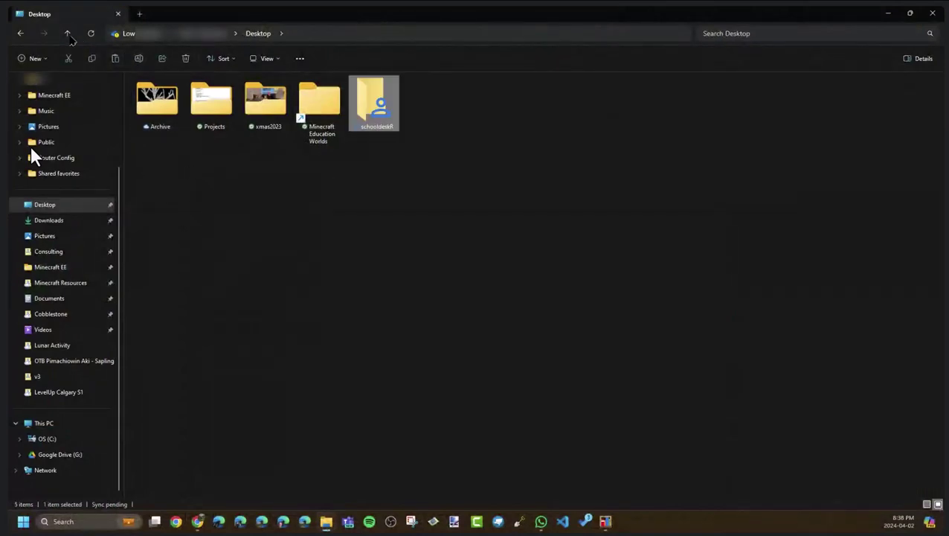
{"action": "left_click", "coordinate": [67, 34]}
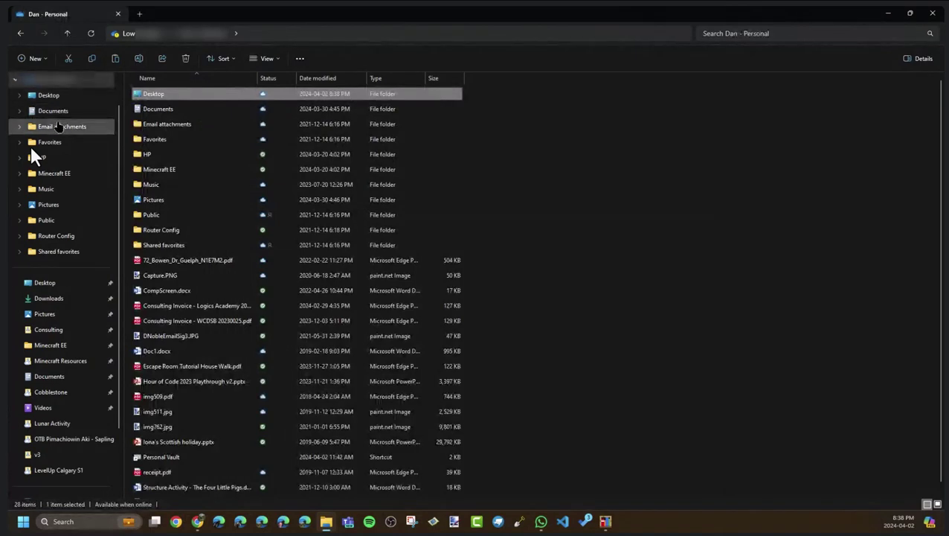
Copy schooldeskB from Minecraft EE > Minecraft Saved World Location > Education Folders > development_behavior_packs.
{"action": "left_click", "coordinate": [56, 173]}
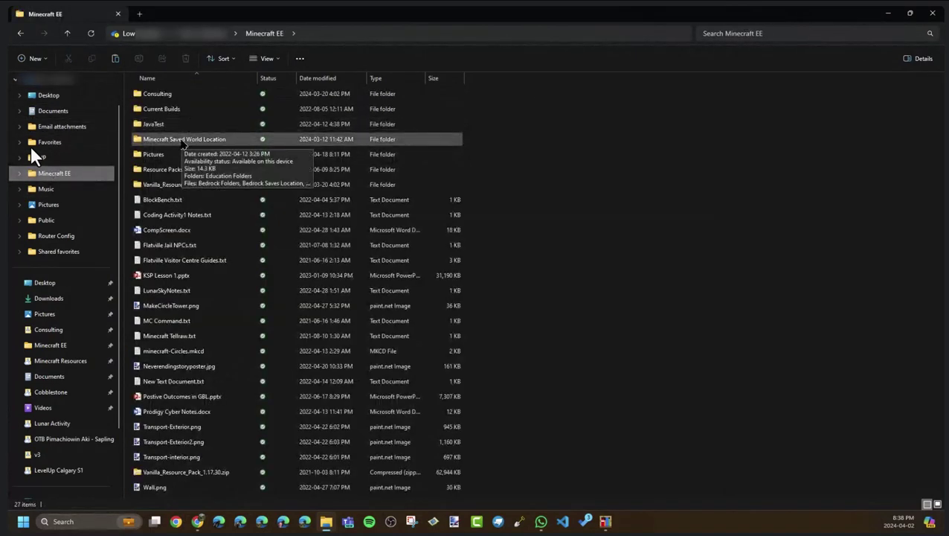
{"action": "double_click", "coordinate": [183, 143]}
{"action": "double_click", "coordinate": [182, 94]}
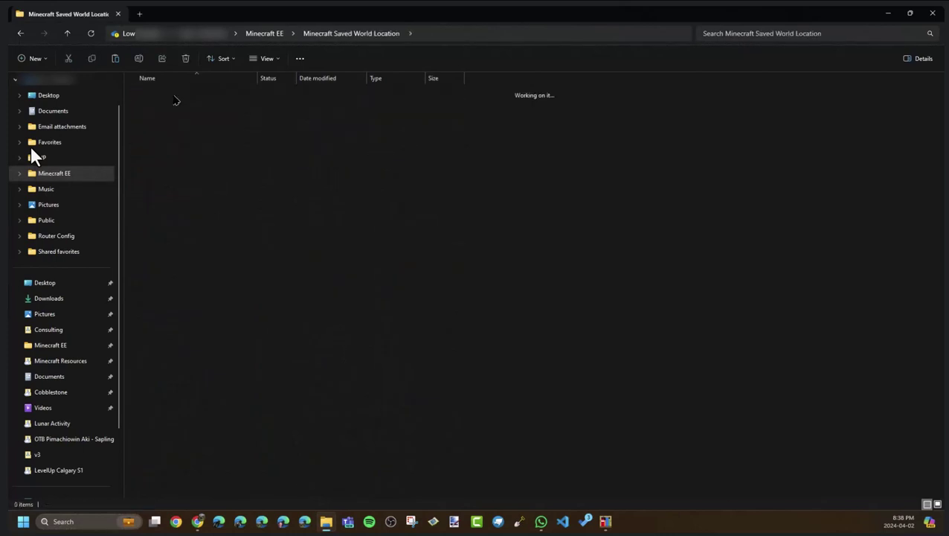
{"action": "double_click", "coordinate": [186, 95]}
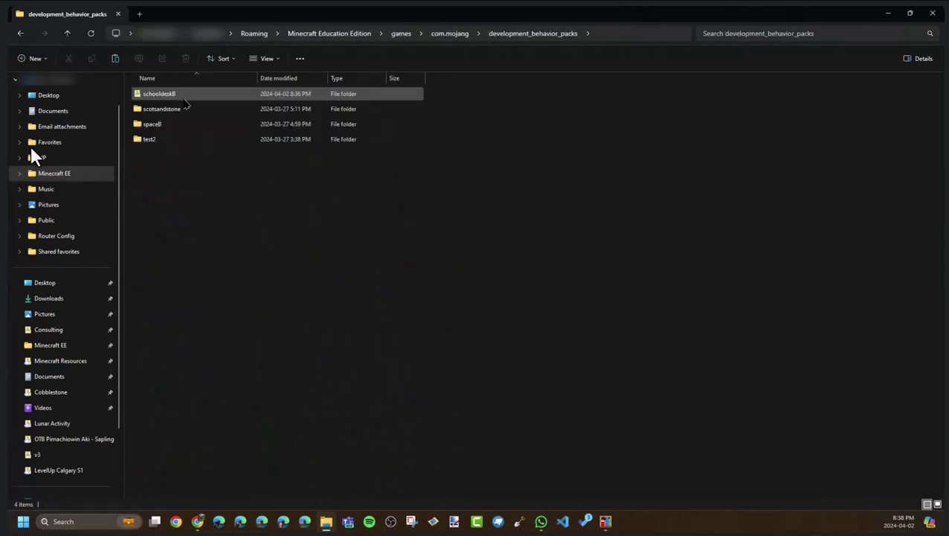
{"action": "right_click", "coordinate": [170, 98]}
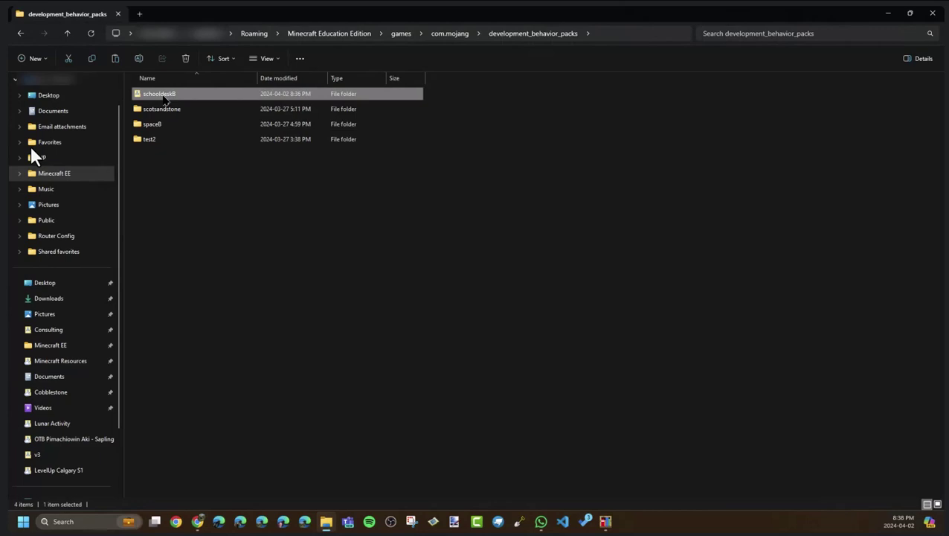
{"action": "left_click", "coordinate": [194, 109]}
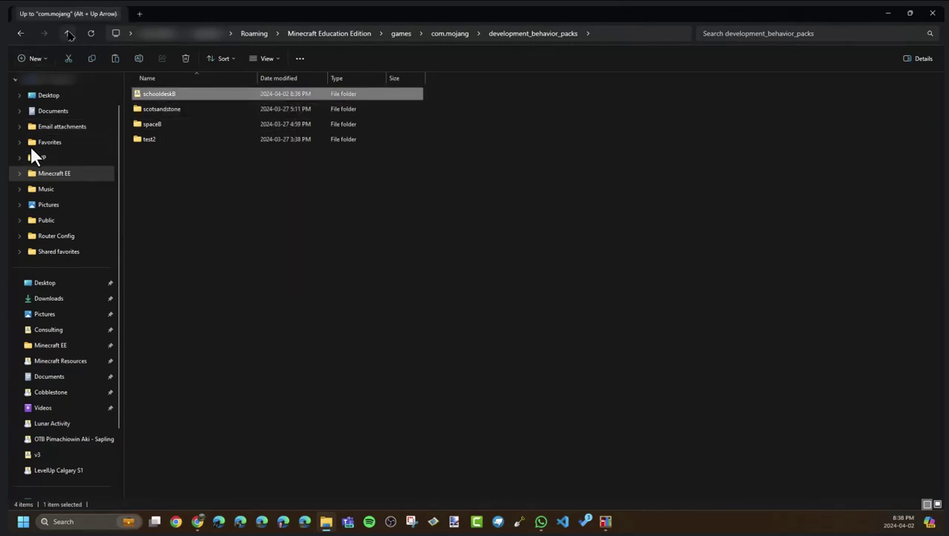
Paste schooldeskB onto the Desktop, then minimize Explorer to reveal Minecraft Education.
{"action": "left_click", "coordinate": [49, 97]}
{"action": "right_click", "coordinate": [210, 215]}
{"action": "left_click", "coordinate": [221, 224]}
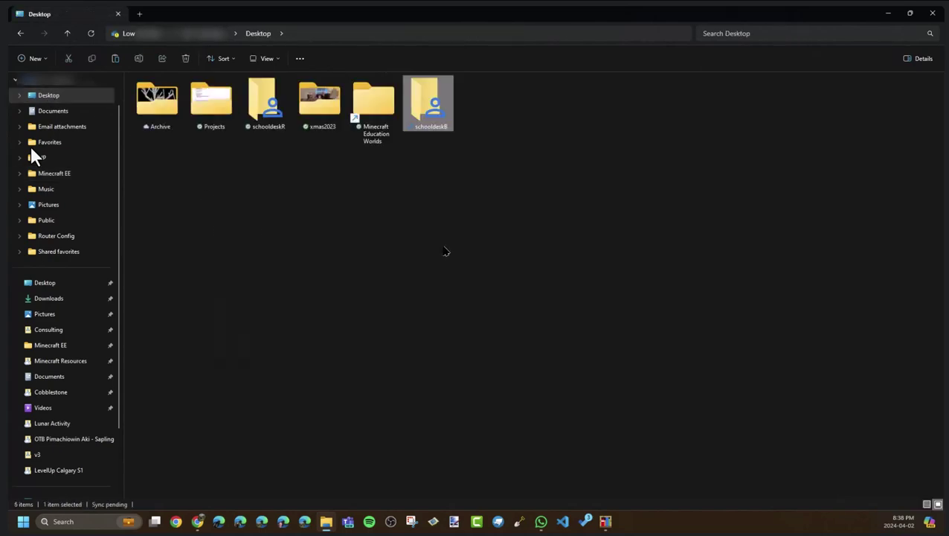
{"action": "left_click", "coordinate": [509, 229]}
{"action": "left_click", "coordinate": [888, 14]}
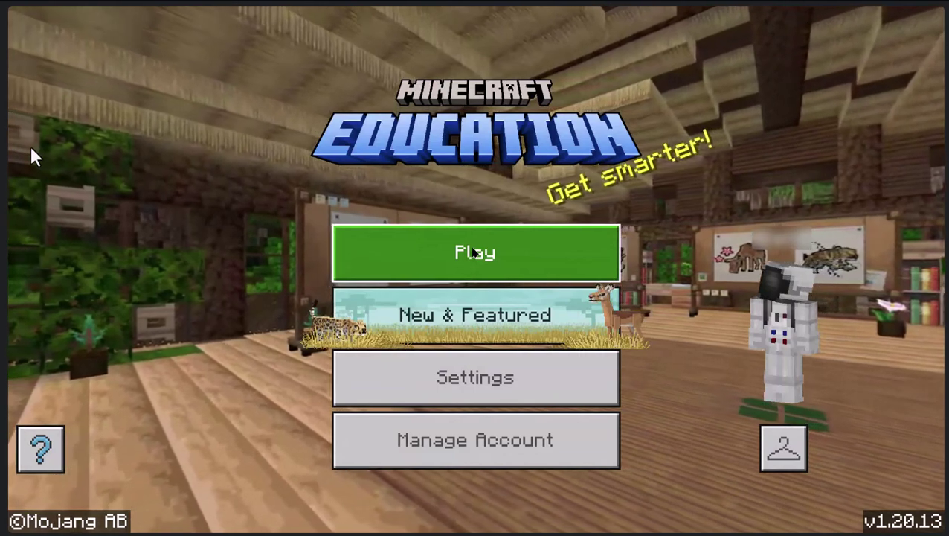
From Play > View My Worlds, open the settings of Flatville Activity World 2.729.
{"action": "left_click", "coordinate": [474, 253]}
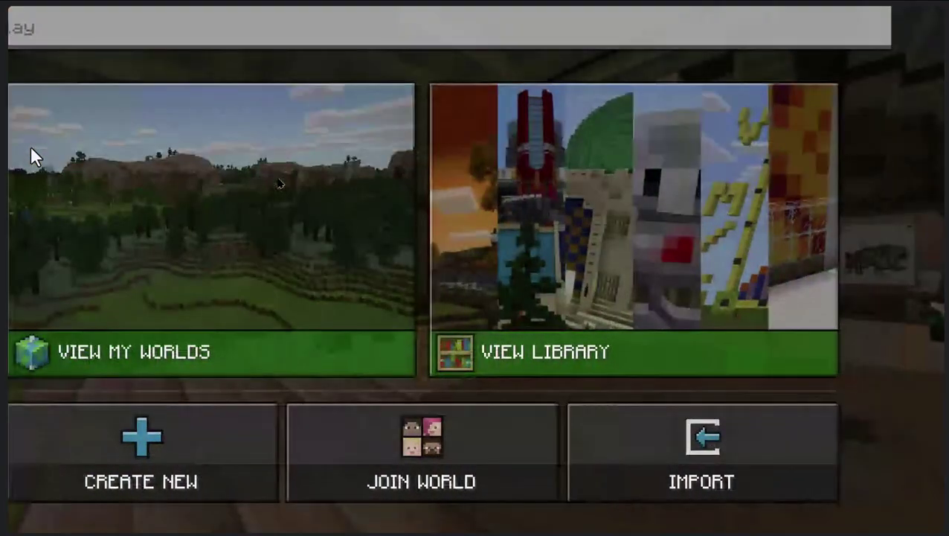
{"action": "left_click", "coordinate": [279, 183]}
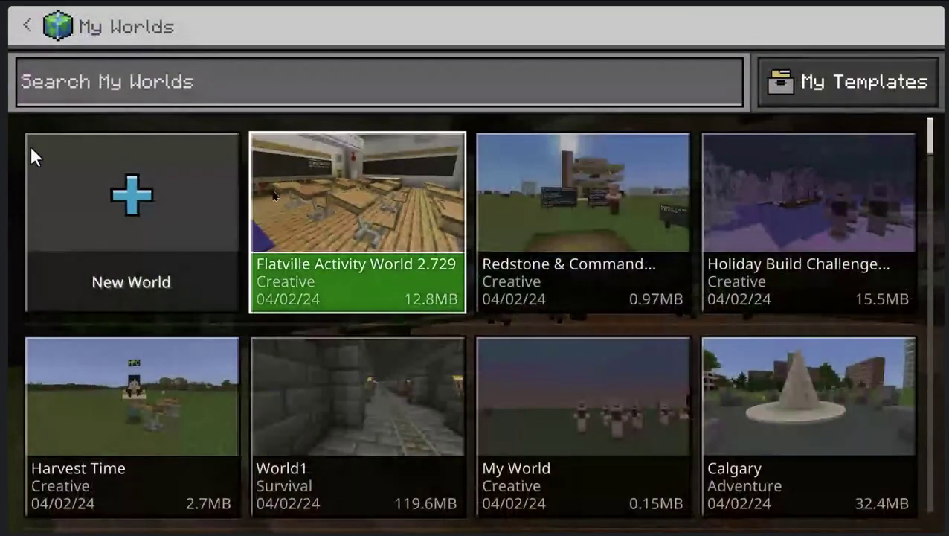
{"action": "left_click", "coordinate": [333, 201]}
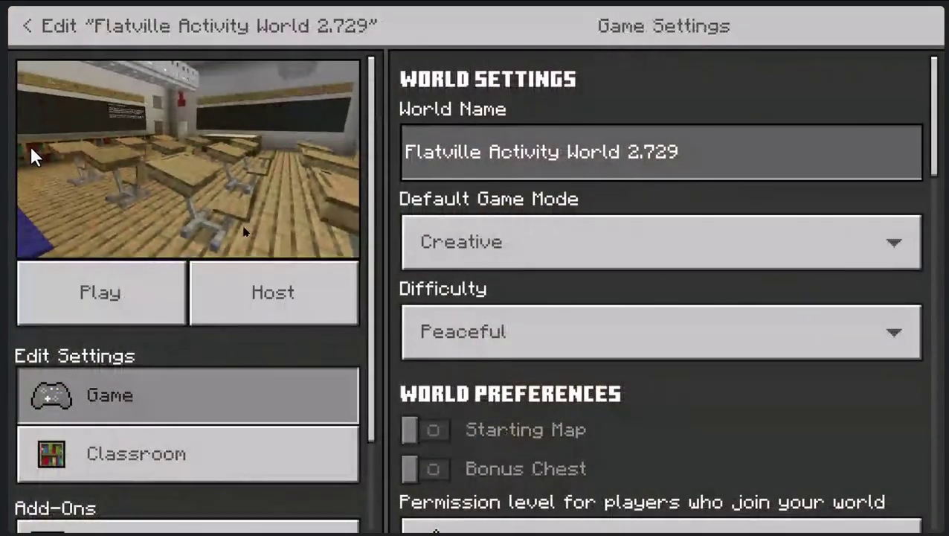
Deactivate the schooldesk behavior pack in the world and confirm the warning.
{"action": "scroll", "coordinate": [238, 255], "scroll_direction": "down", "scroll_amount": 1}
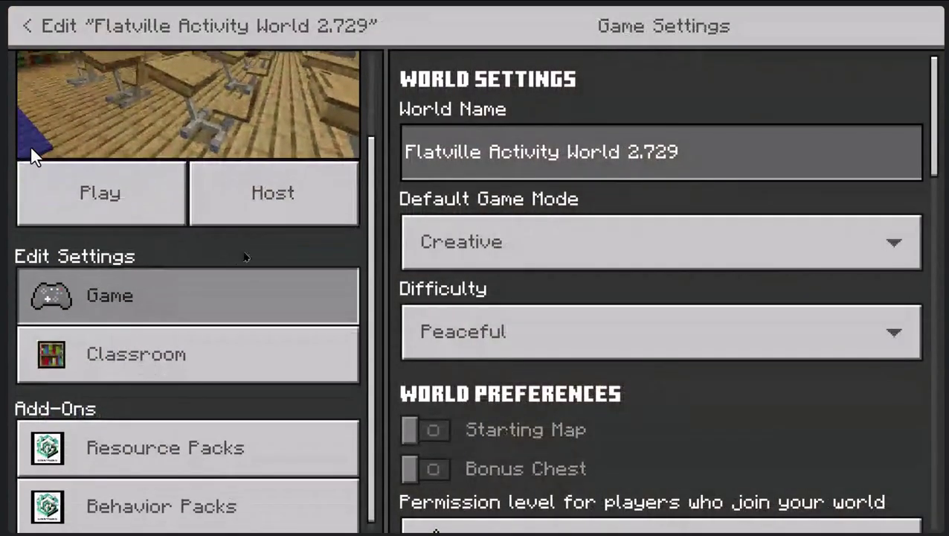
{"action": "left_click", "coordinate": [166, 509]}
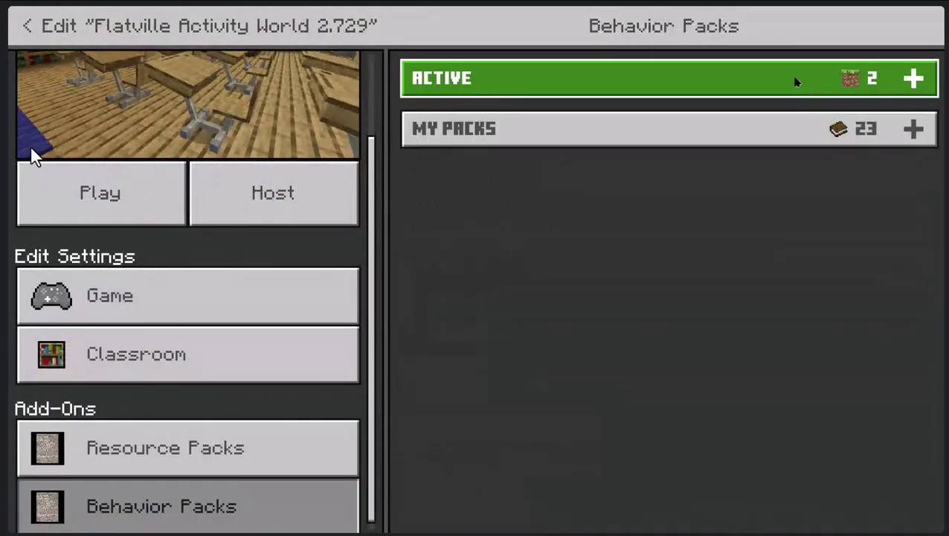
{"action": "left_click", "coordinate": [795, 80]}
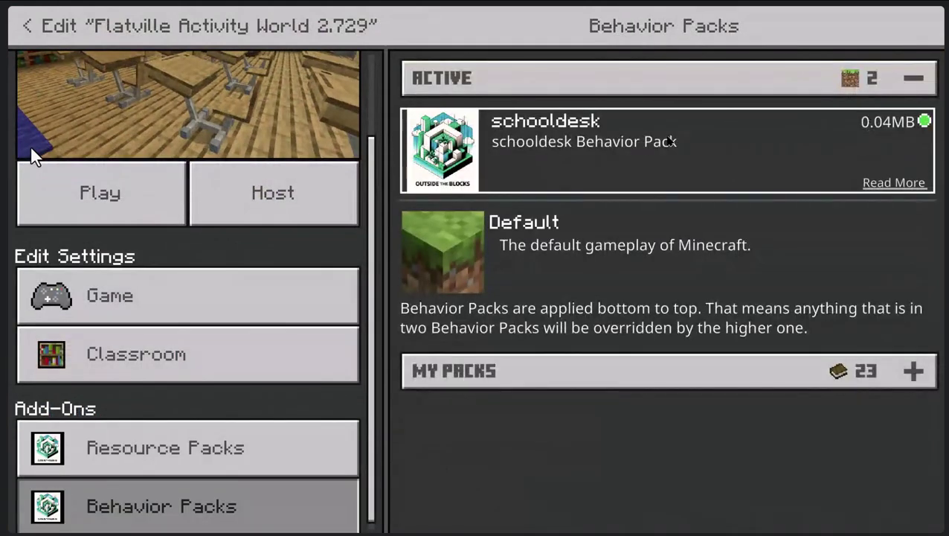
{"action": "left_click", "coordinate": [669, 141]}
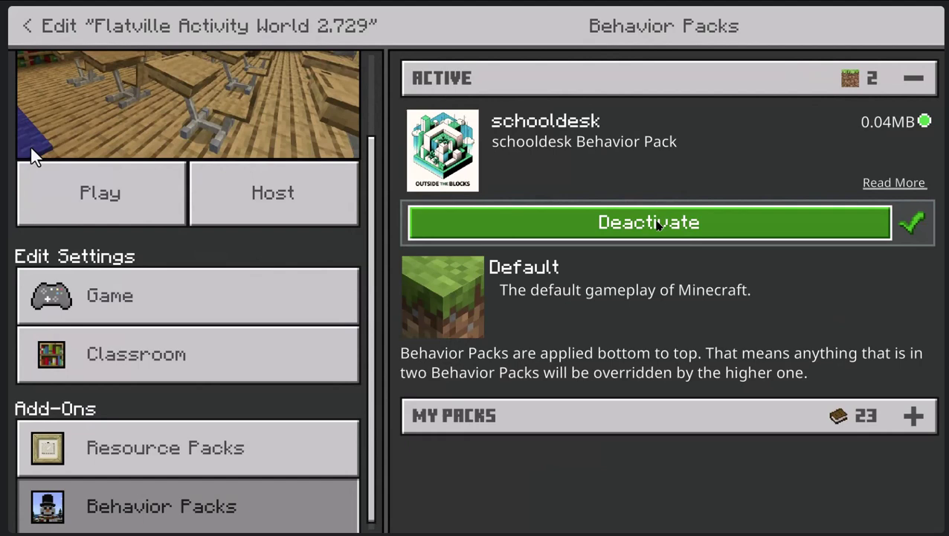
{"action": "left_click", "coordinate": [657, 223]}
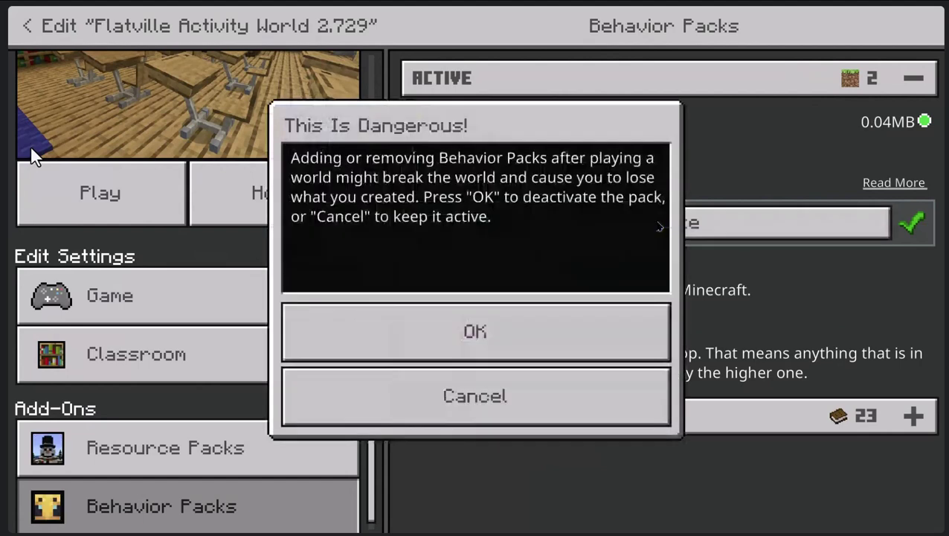
{"action": "left_click", "coordinate": [558, 336]}
Deactivate the schooldesk resource pack, then go back to My Worlds.
{"action": "left_click", "coordinate": [138, 444]}
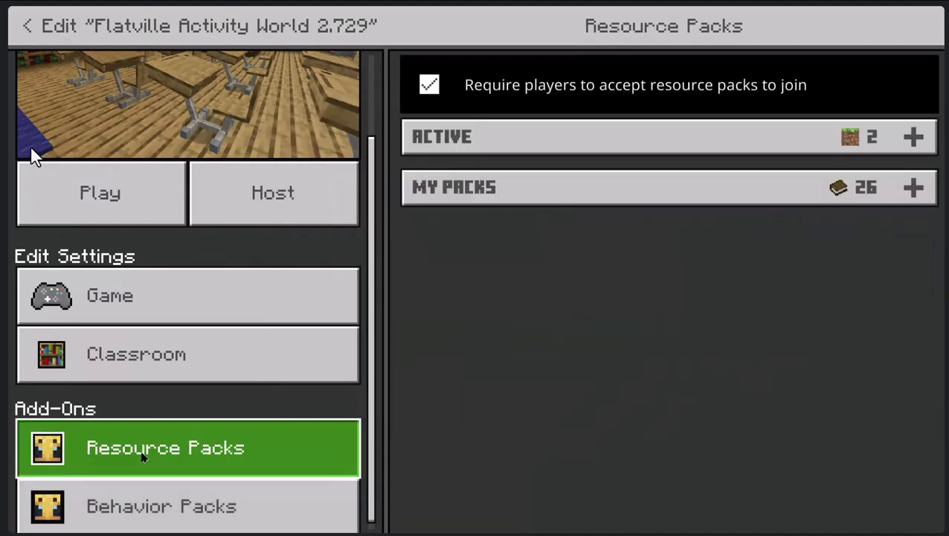
{"action": "left_click", "coordinate": [631, 149]}
{"action": "left_click", "coordinate": [577, 224]}
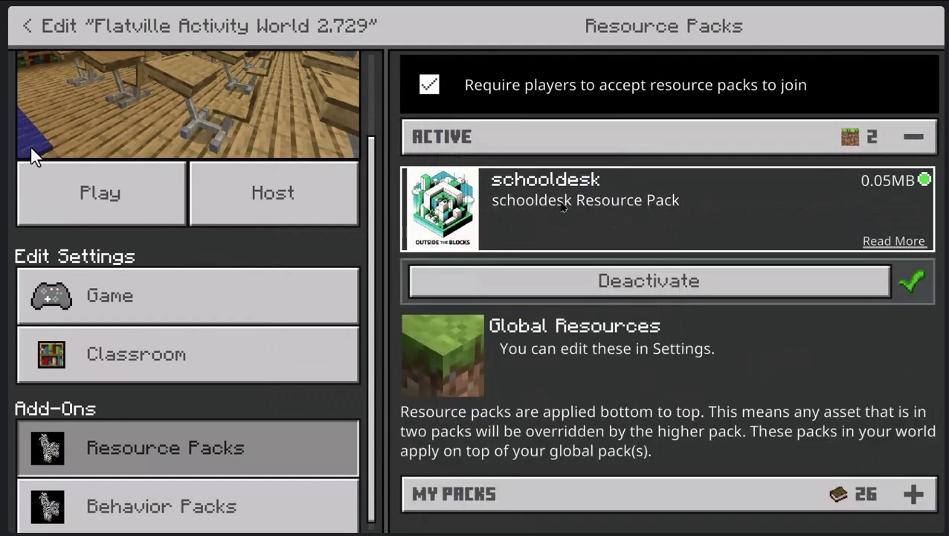
{"action": "left_click", "coordinate": [559, 285]}
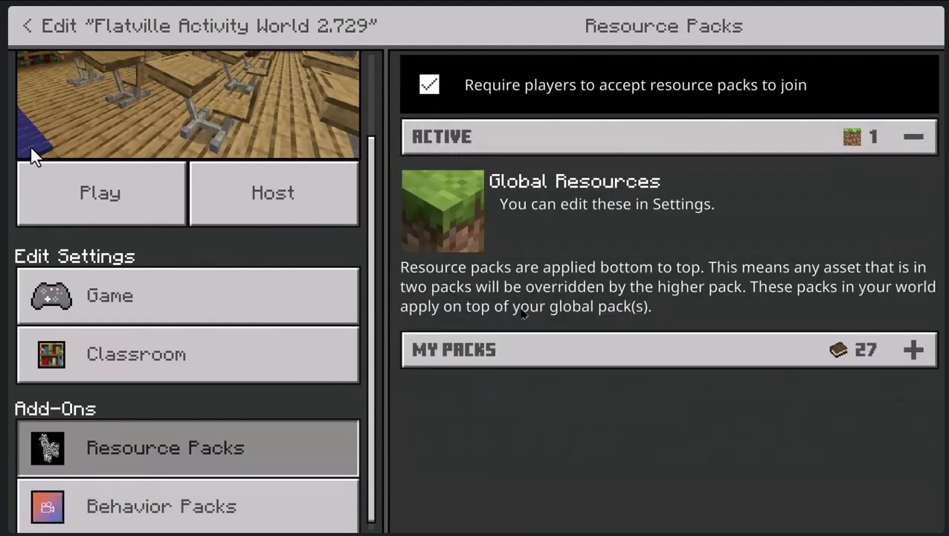
{"action": "left_click", "coordinate": [29, 28]}
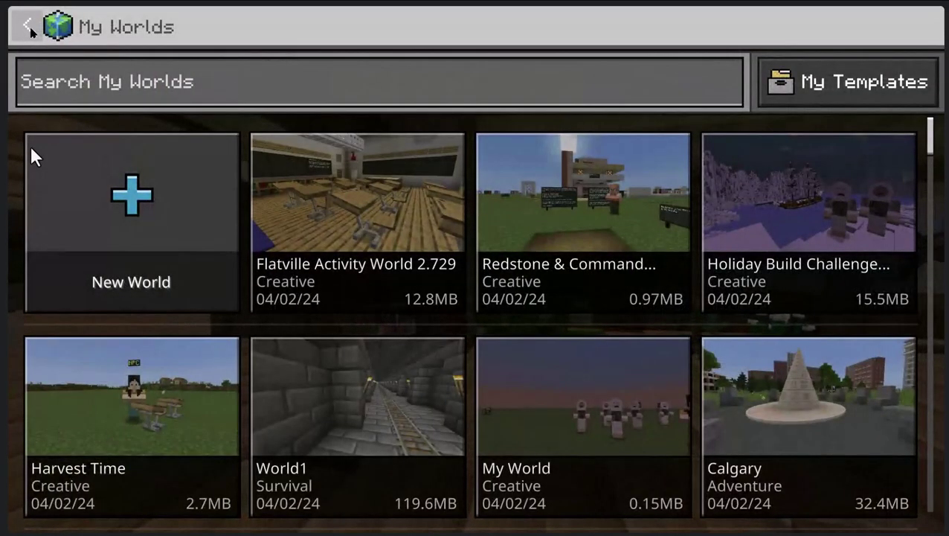
Return to the main menu and open Settings > Storage.
{"action": "left_click", "coordinate": [29, 28]}
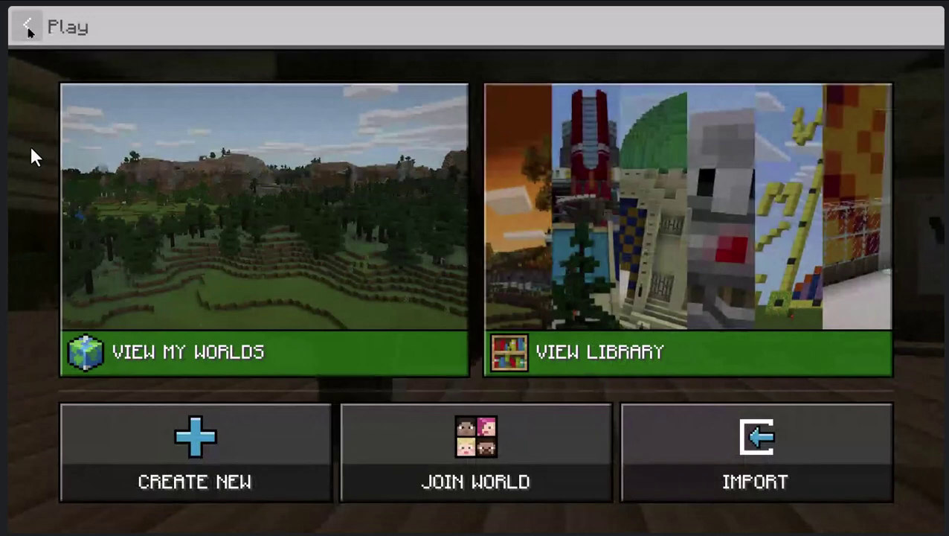
{"action": "left_click", "coordinate": [29, 29]}
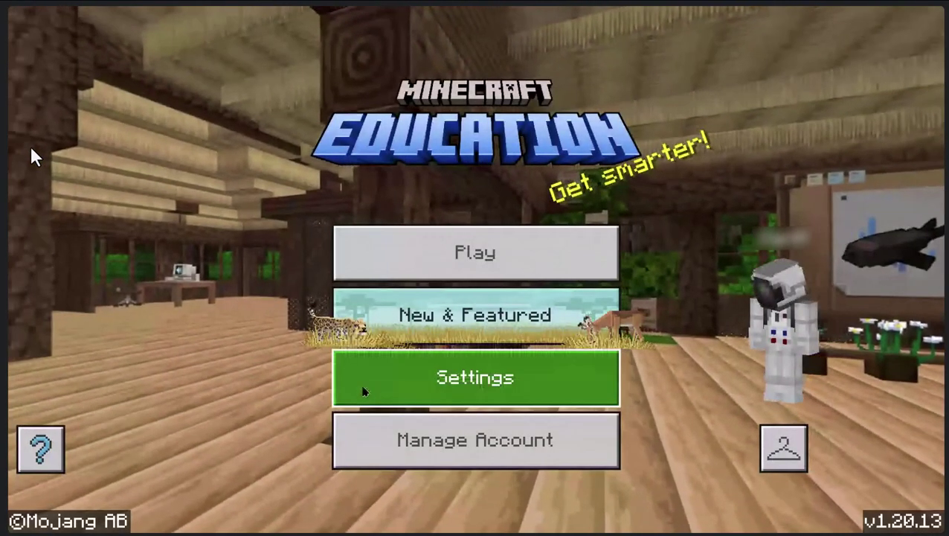
{"action": "left_click", "coordinate": [360, 387]}
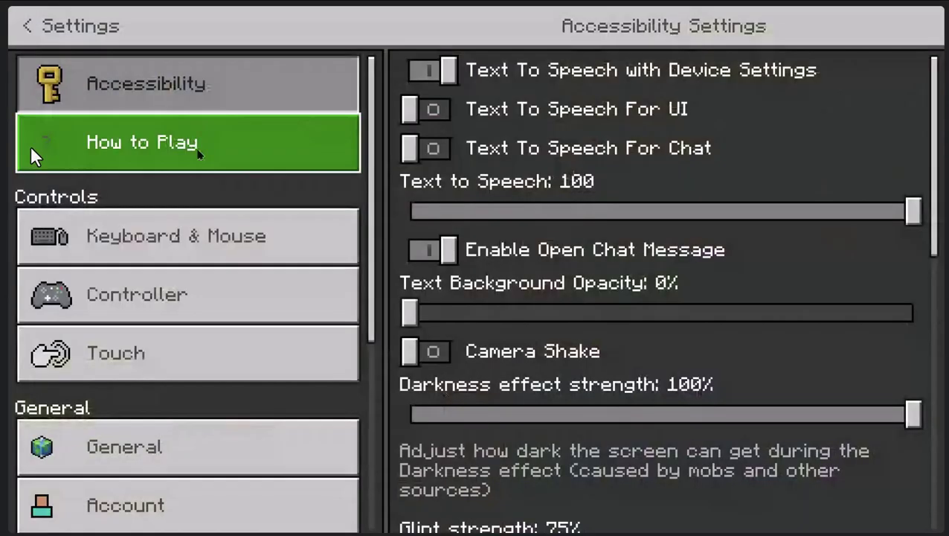
{"action": "scroll", "coordinate": [191, 141], "scroll_direction": "down", "scroll_amount": 5}
{"action": "scroll", "coordinate": [201, 237], "scroll_direction": "down", "scroll_amount": 1}
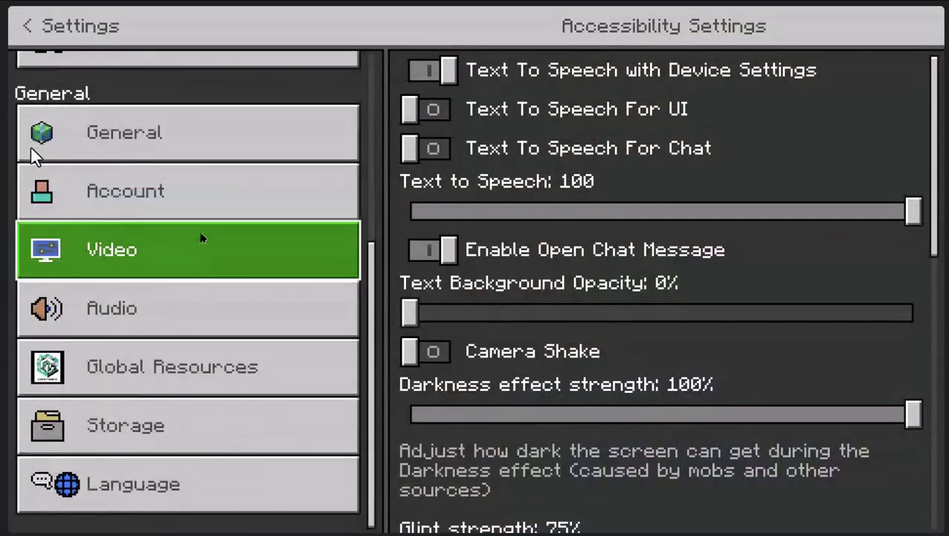
{"action": "left_click", "coordinate": [233, 419]}
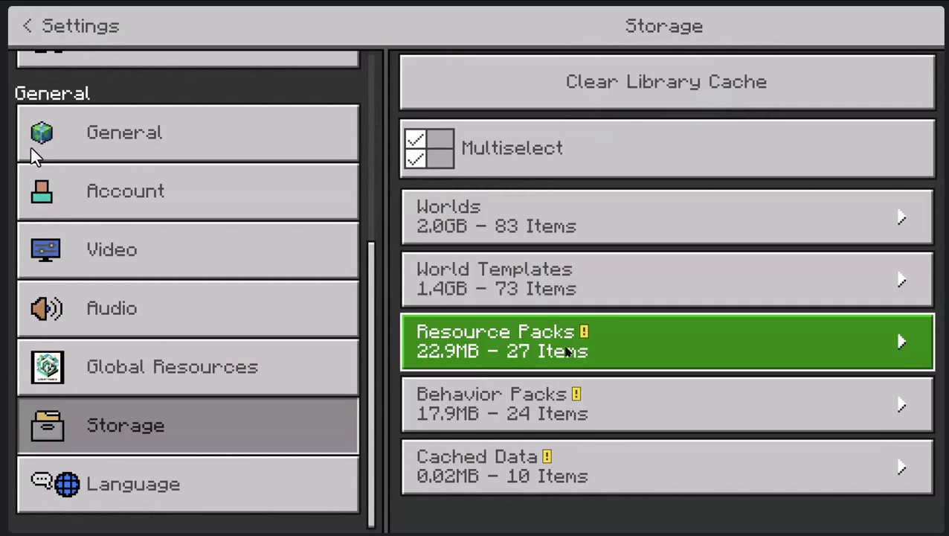
Delete the schooldesk resource pack from stored Resource Packs, leaving 26 items.
{"action": "left_click", "coordinate": [567, 353]}
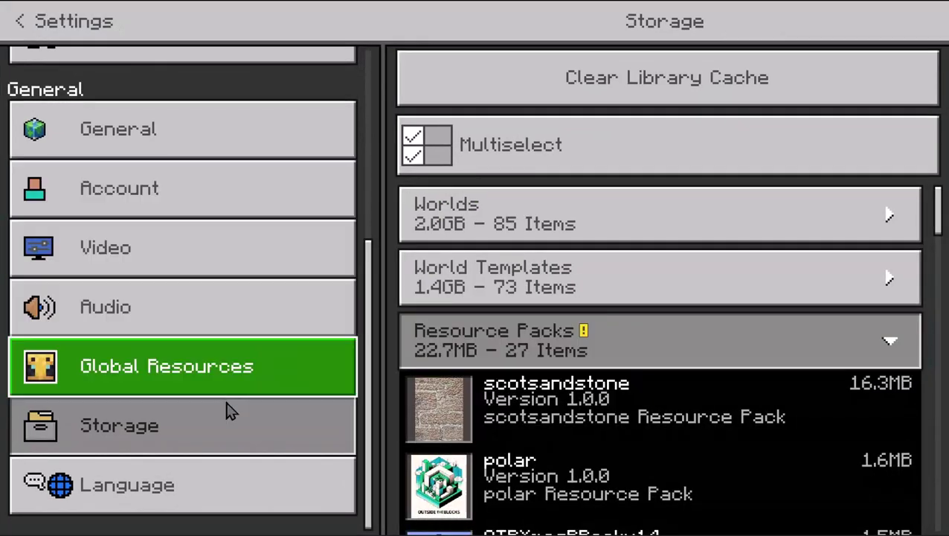
{"action": "scroll", "coordinate": [586, 350], "scroll_direction": "down", "scroll_amount": 3}
{"action": "scroll", "coordinate": [587, 348], "scroll_direction": "down", "scroll_amount": 10}
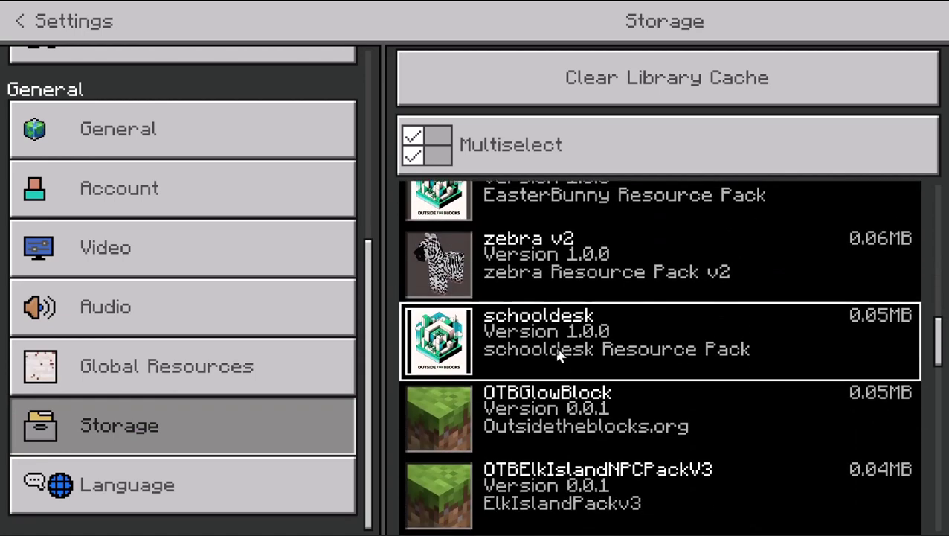
{"action": "left_click", "coordinate": [554, 346]}
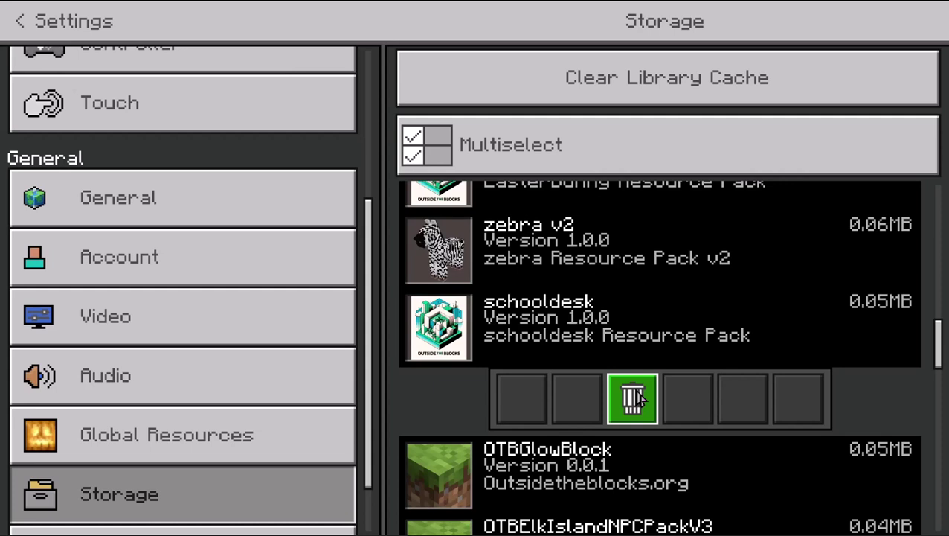
{"action": "left_click", "coordinate": [634, 398]}
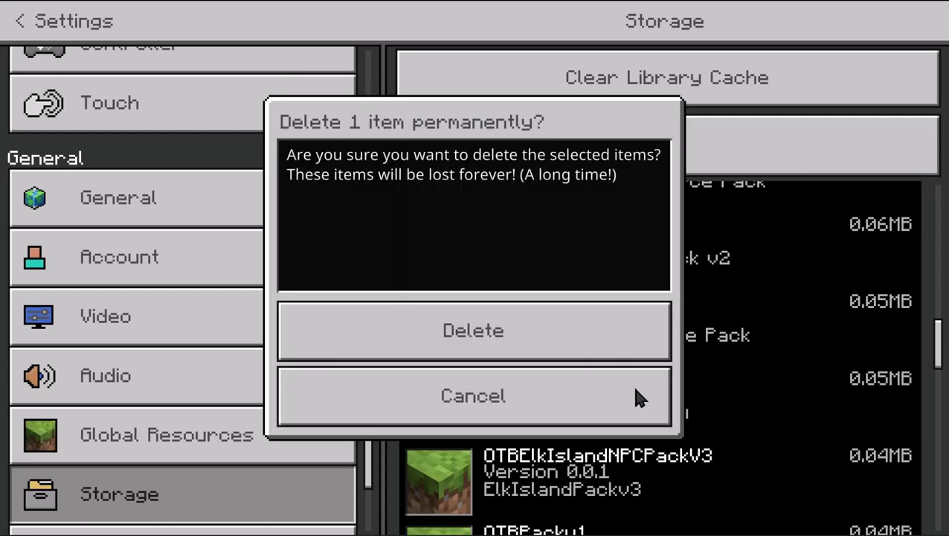
{"action": "left_click", "coordinate": [524, 338]}
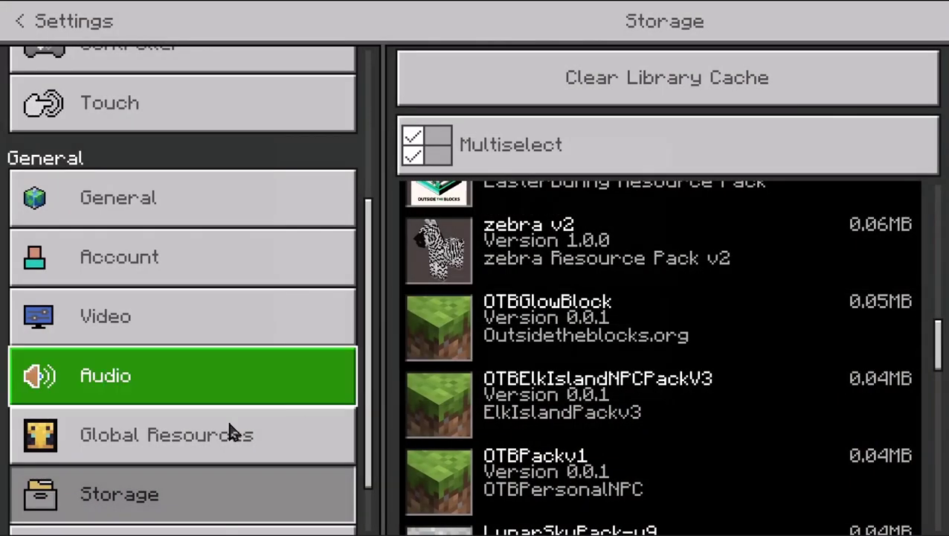
{"action": "scroll", "coordinate": [509, 268], "scroll_direction": "down", "scroll_amount": 1}
{"action": "scroll", "coordinate": [482, 239], "scroll_direction": "up", "scroll_amount": 3}
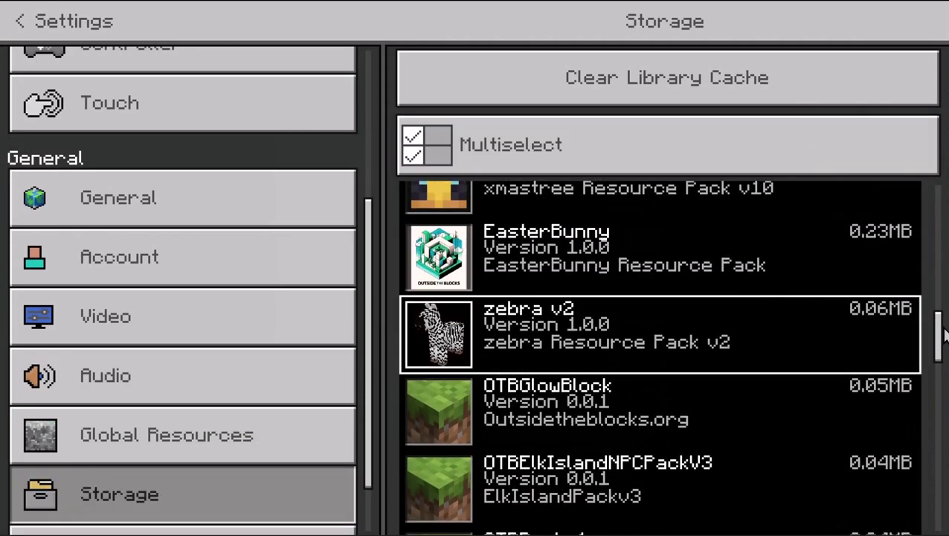
{"action": "left_click_drag", "start_coordinate": [939, 337], "coordinate": [850, 206]}
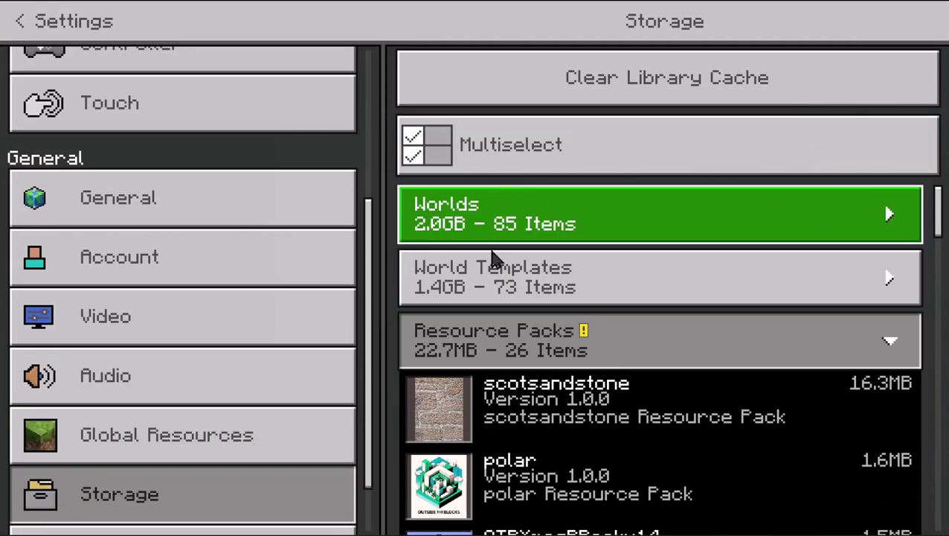
{"action": "left_click", "coordinate": [874, 343]}
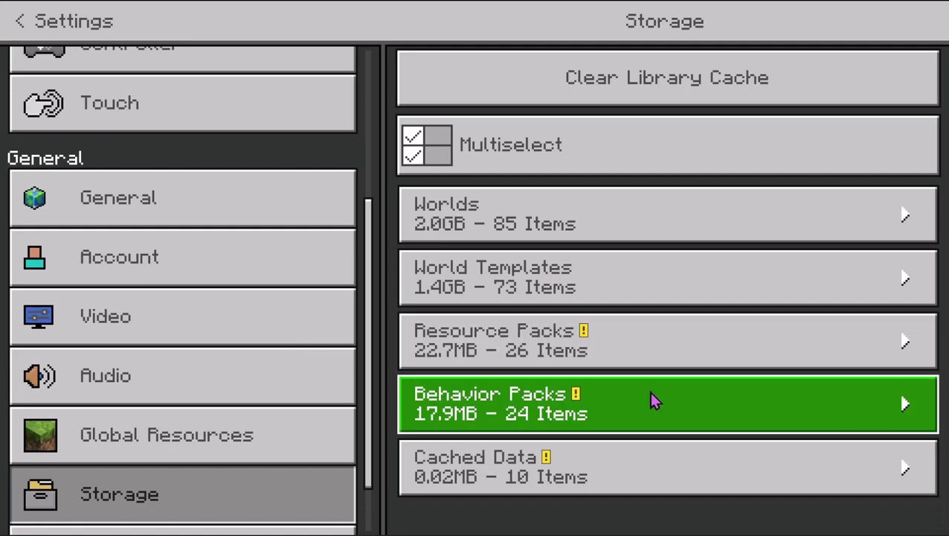
Delete the schooldesk pack from stored Behavior Packs and go back to the main menu.
{"action": "left_click", "coordinate": [649, 400]}
{"action": "scroll", "coordinate": [620, 406], "scroll_direction": "down", "scroll_amount": 10}
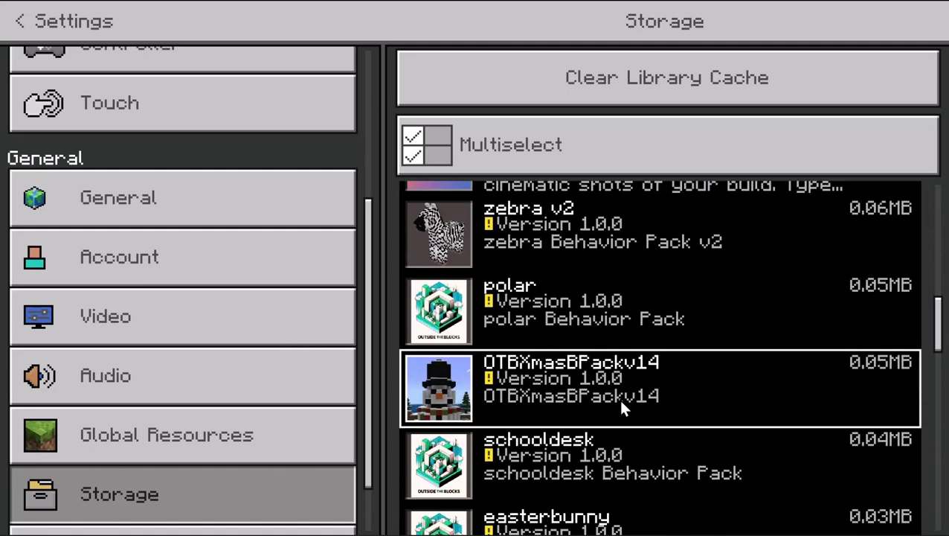
{"action": "scroll", "coordinate": [619, 402], "scroll_direction": "down", "scroll_amount": 2}
{"action": "left_click", "coordinate": [621, 405]}
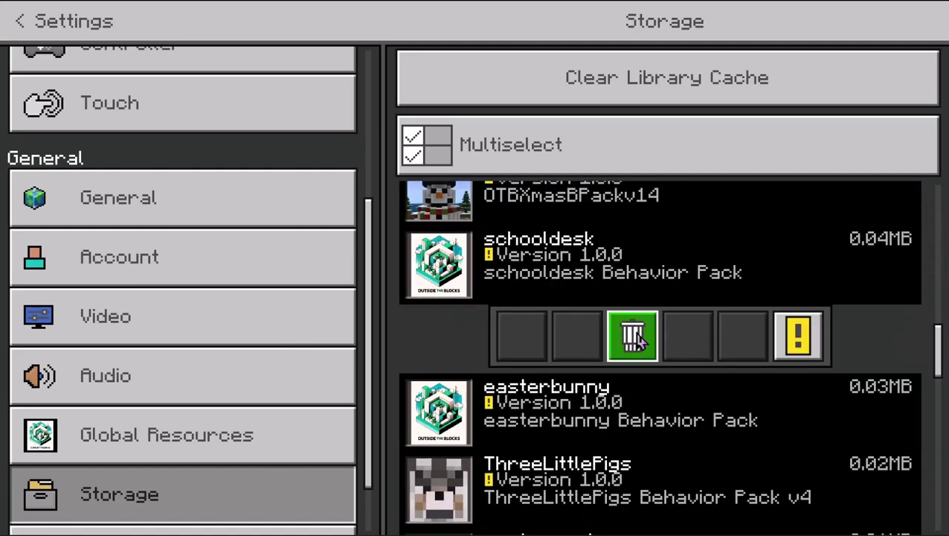
{"action": "left_click", "coordinate": [632, 339]}
{"action": "left_click", "coordinate": [534, 324]}
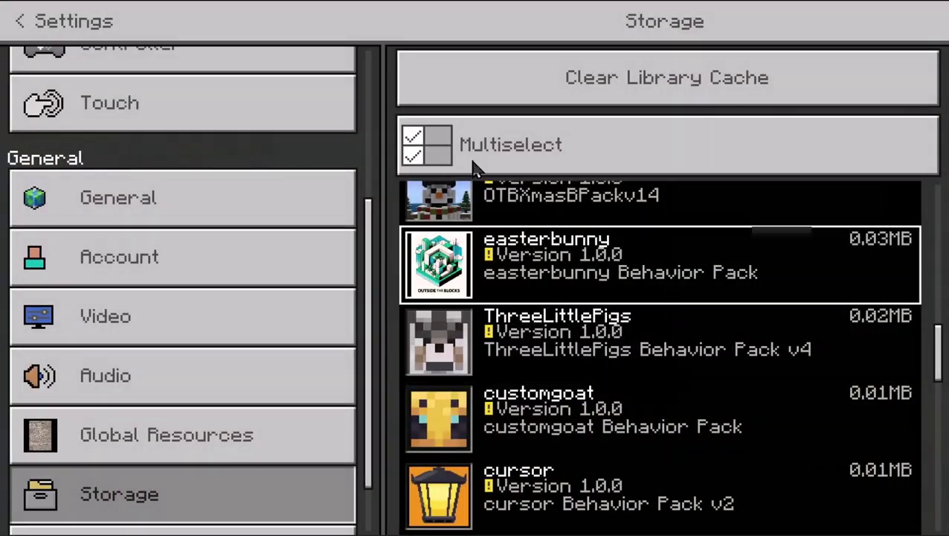
{"action": "left_click", "coordinate": [18, 23]}
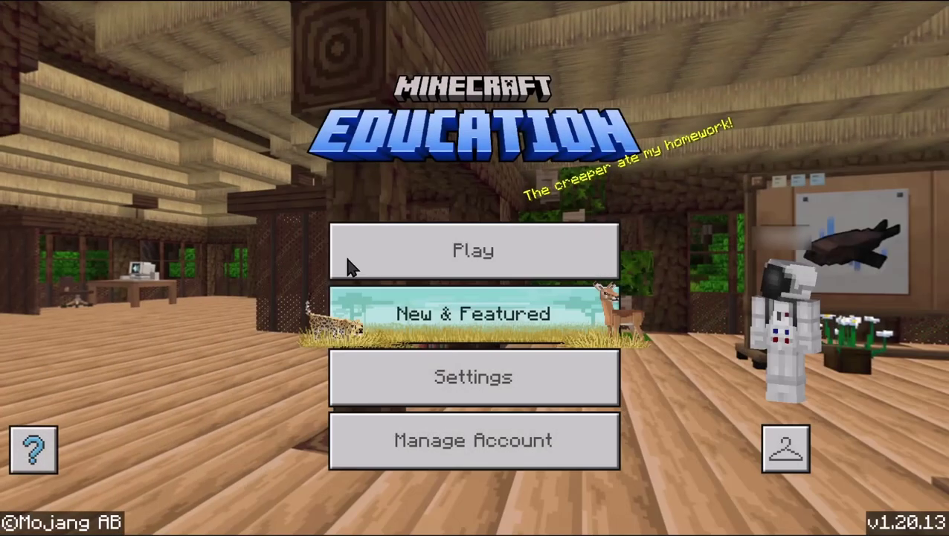